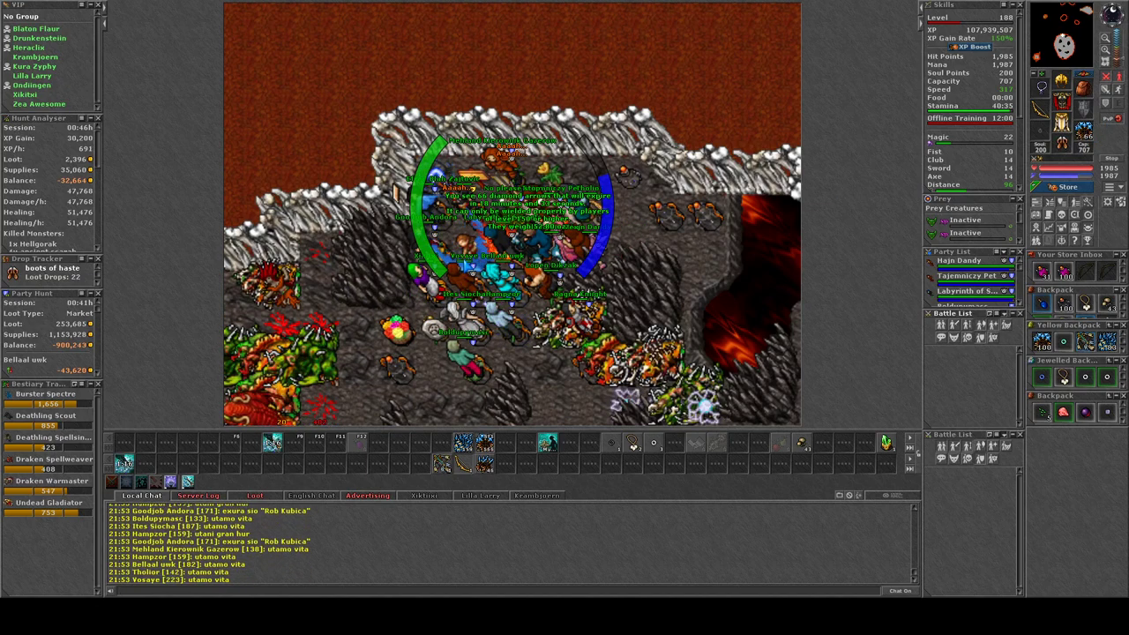
- Drink a strong mana potion with the F12 hotkey
{"action": "key", "text": "F12"}
{"action": "key", "text": "F12"}
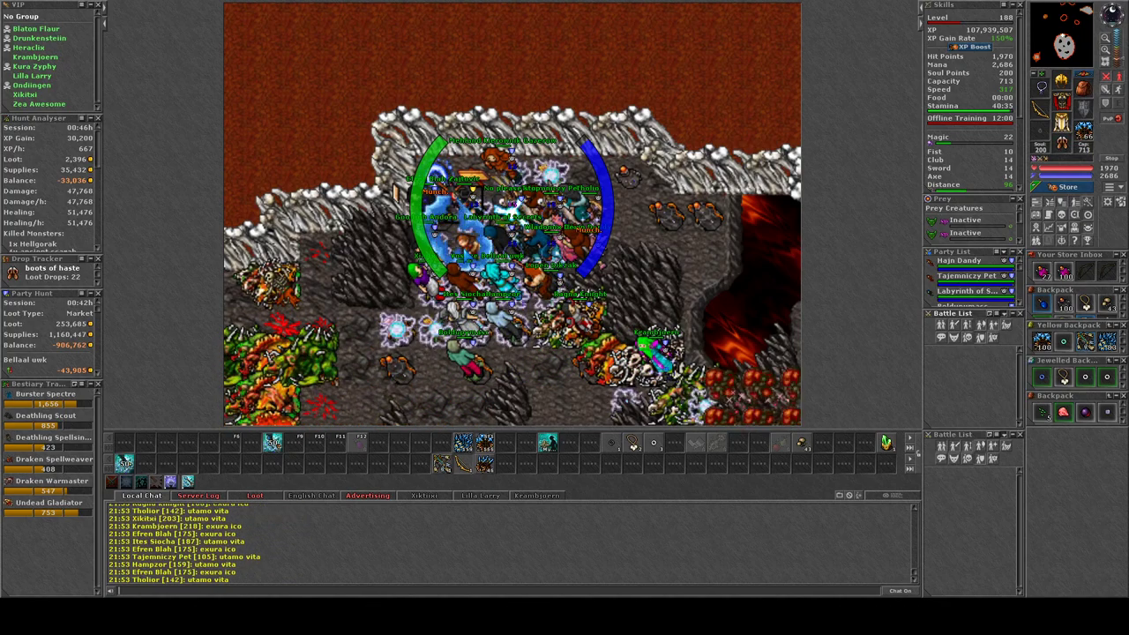
- Cast a healing spell with F1, then drink two mana potions with F12
{"action": "key", "text": "F1"}
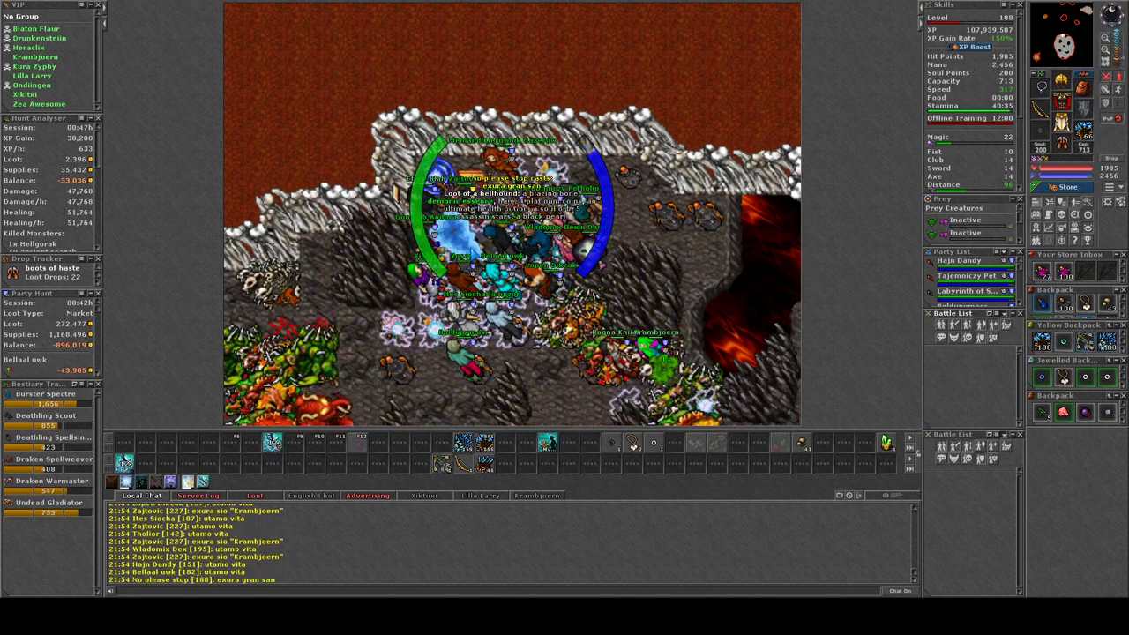
{"action": "key", "text": "F12"}
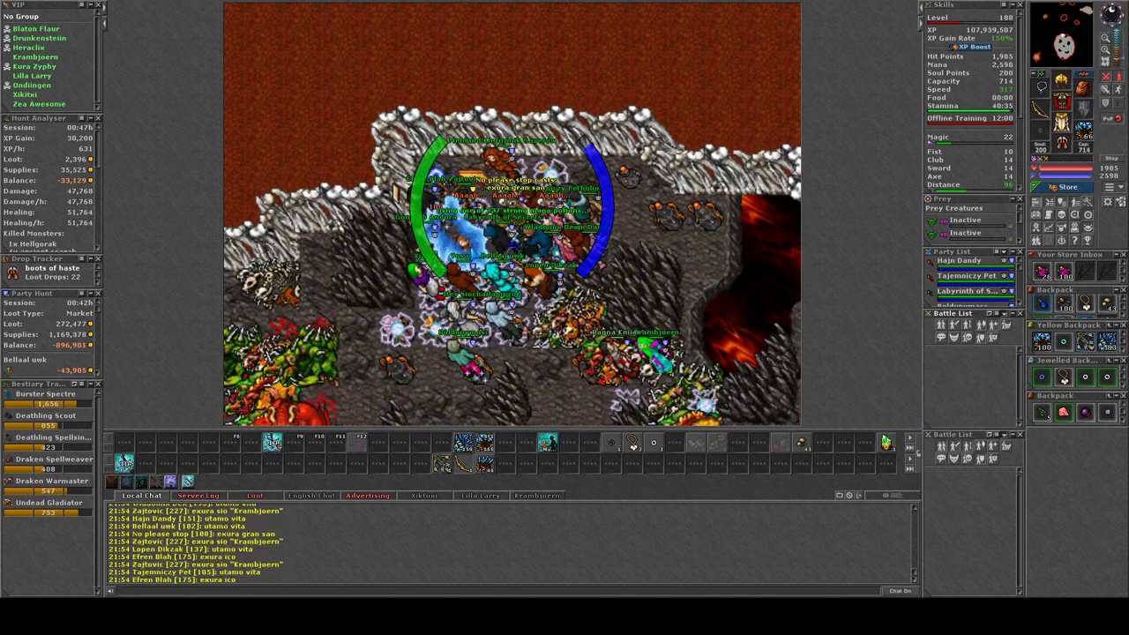
{"action": "key", "text": "F12"}
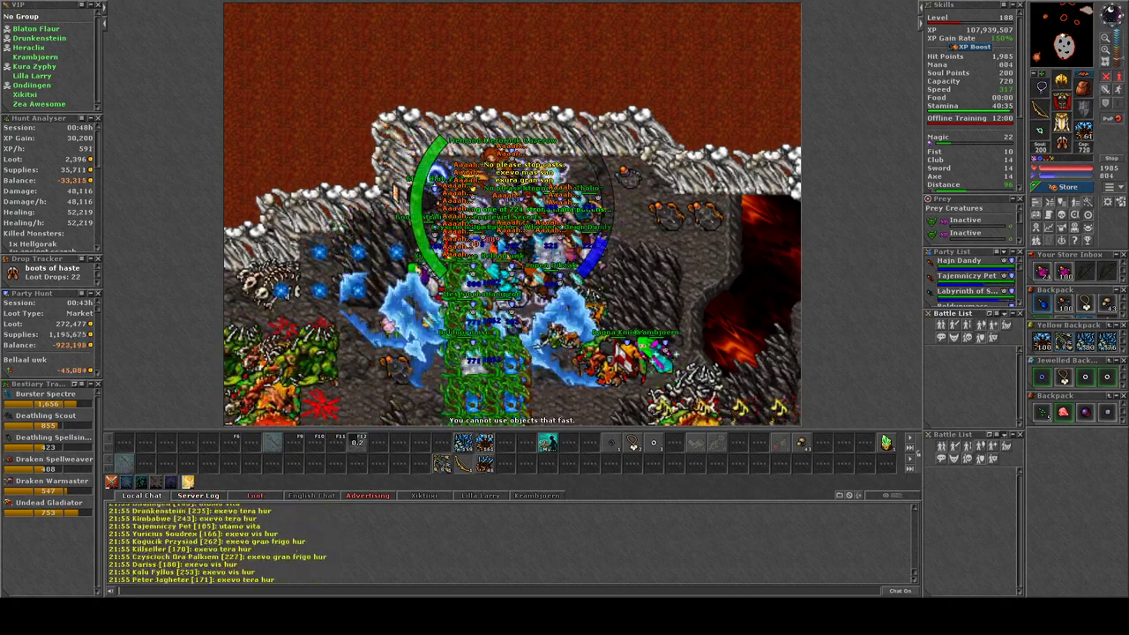
- Keep using F12 potions and spells until the character dies, then accept respawning in the temple
{"action": "key", "text": "F12"}
{"action": "key", "text": "F12"}
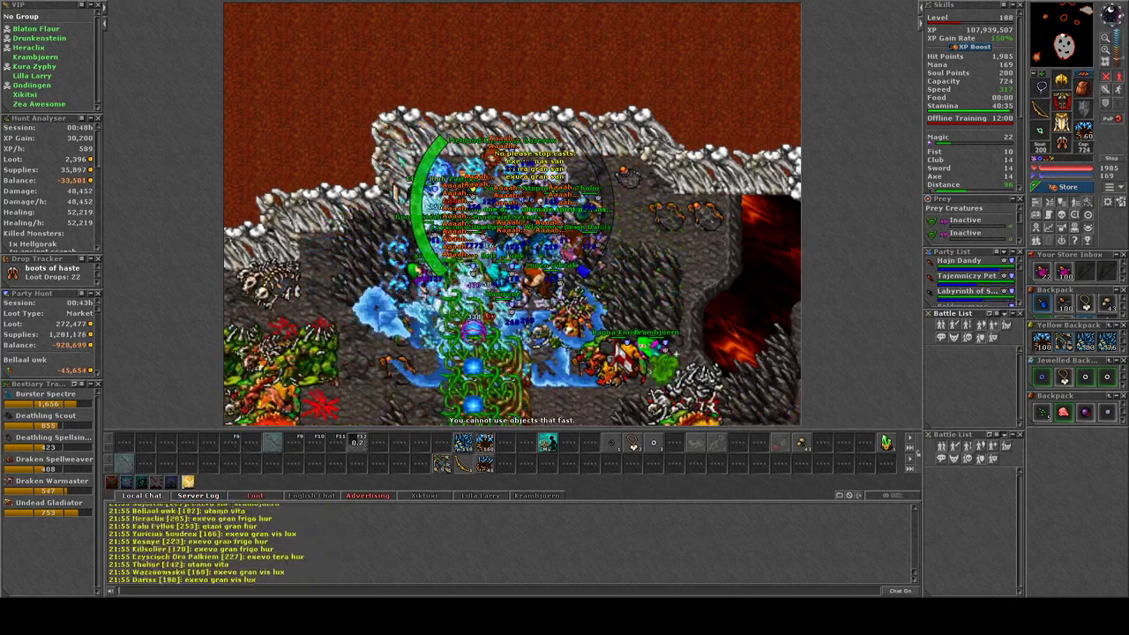
{"action": "key", "text": "F12"}
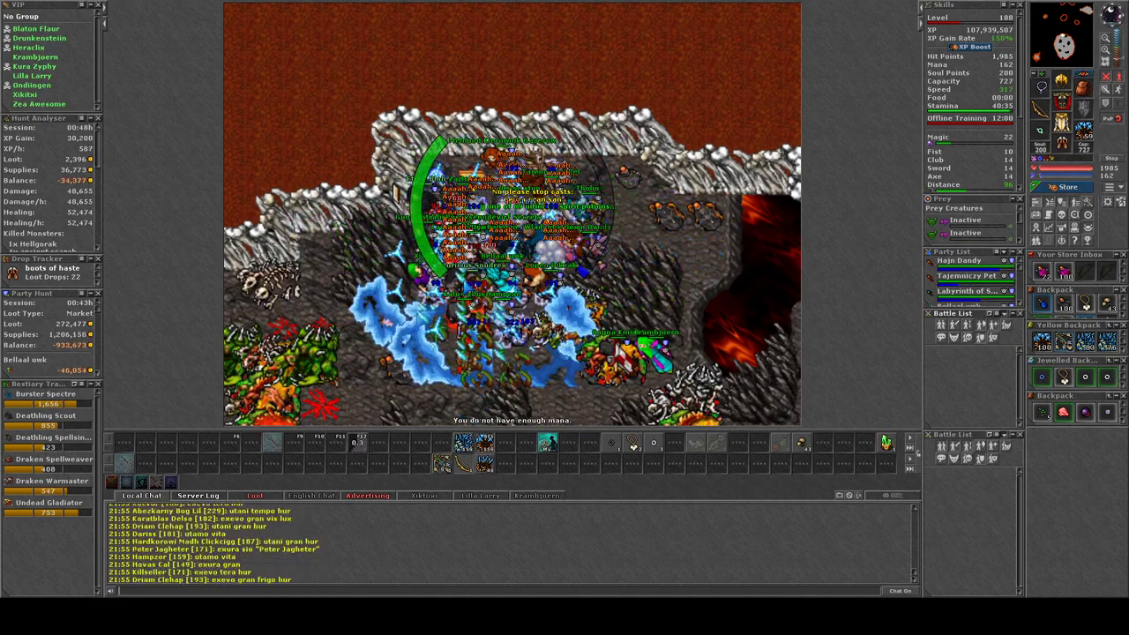
{"action": "key", "text": "F12"}
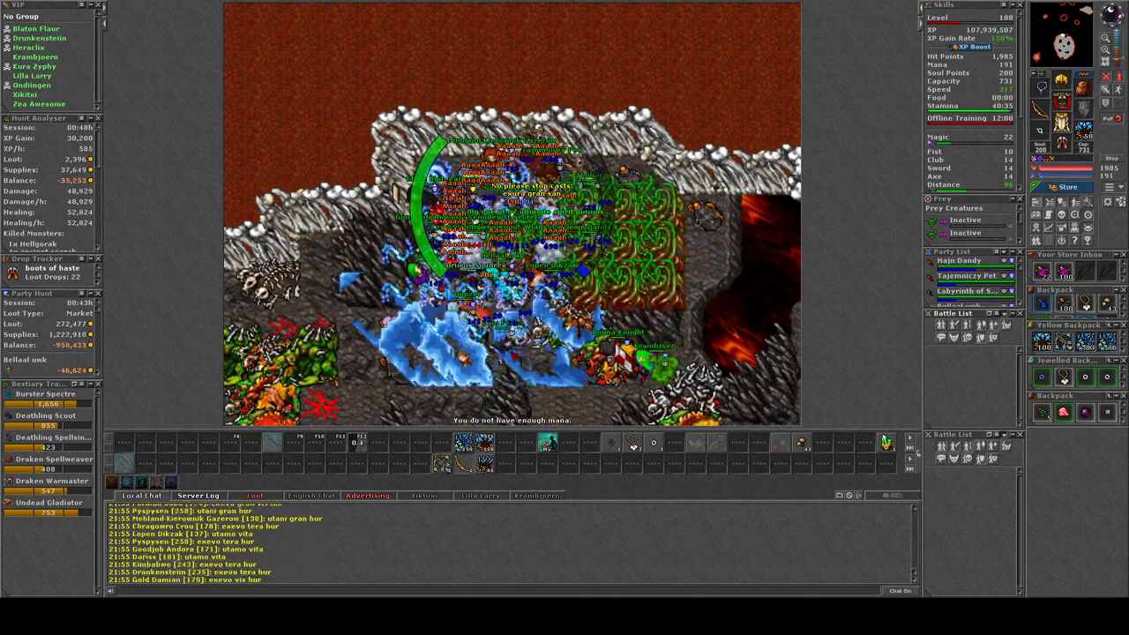
{"action": "key", "text": "F12"}
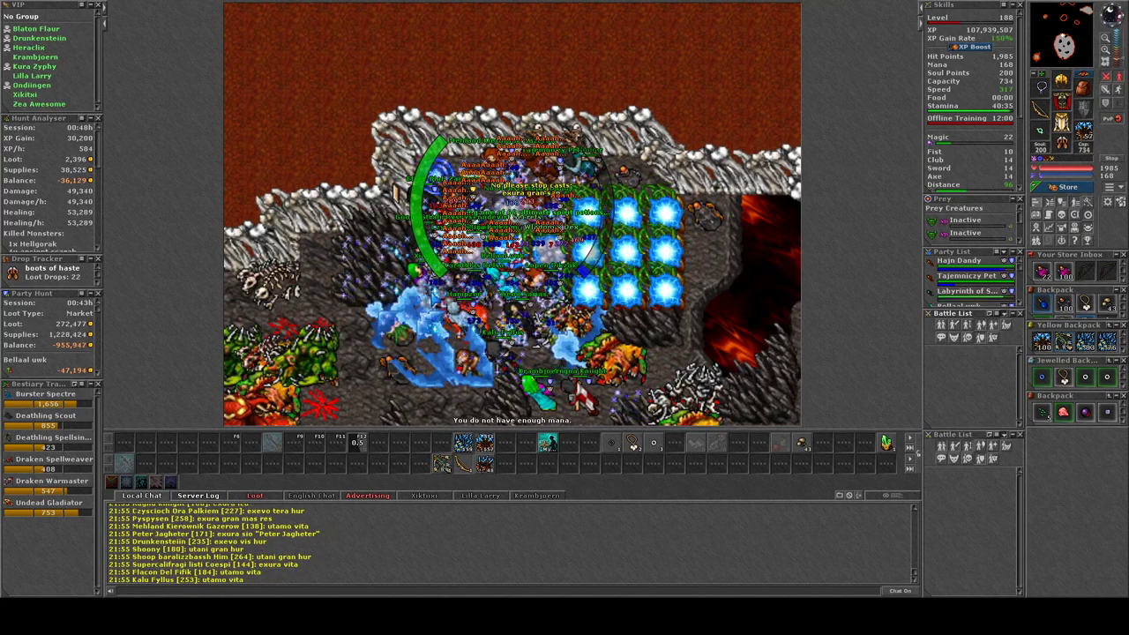
{"action": "key", "text": "F12"}
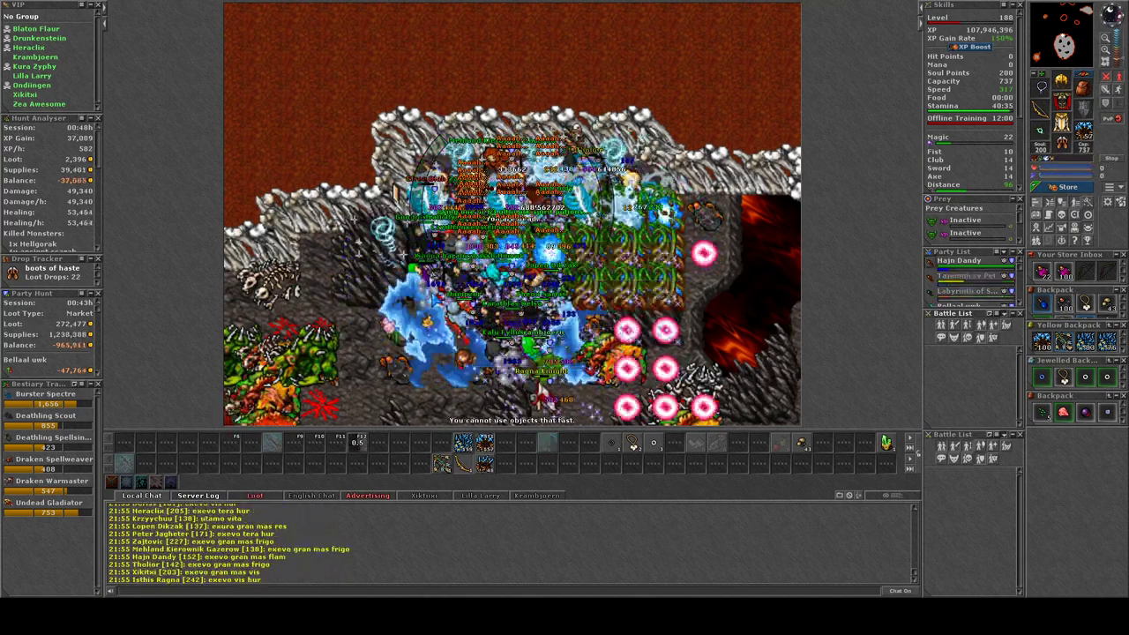
{"action": "key", "text": "Return"}
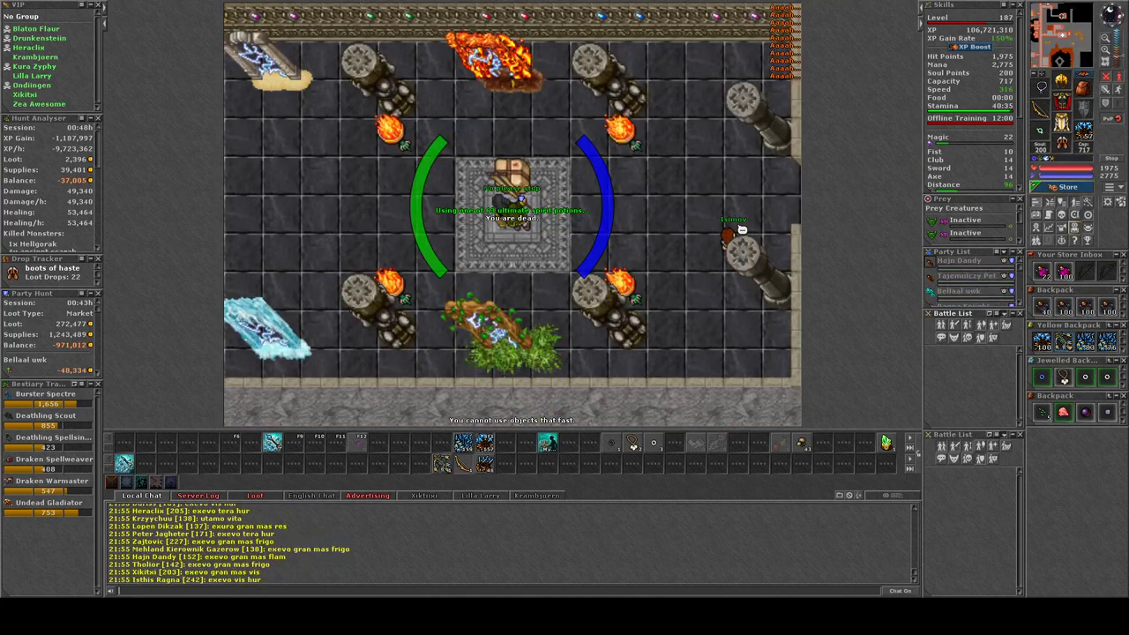